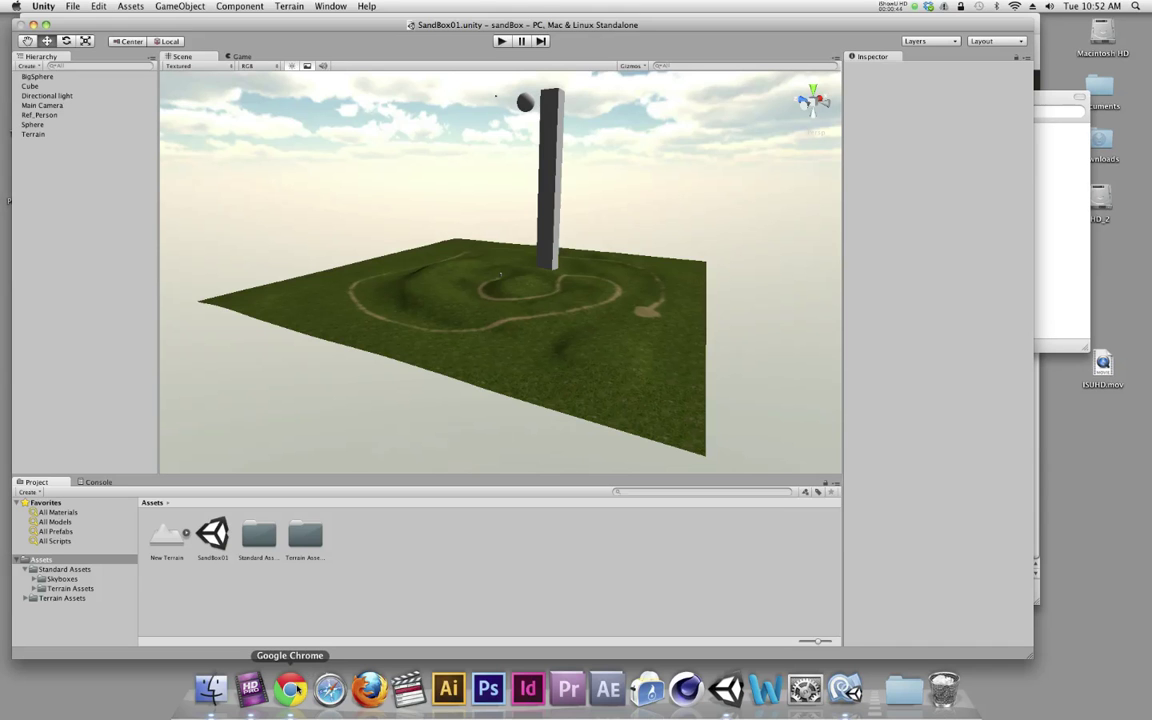
- Switch to Chrome and save MarbleScripts.zip from the Marble Game project page to the Desktop
left_click(290, 688)
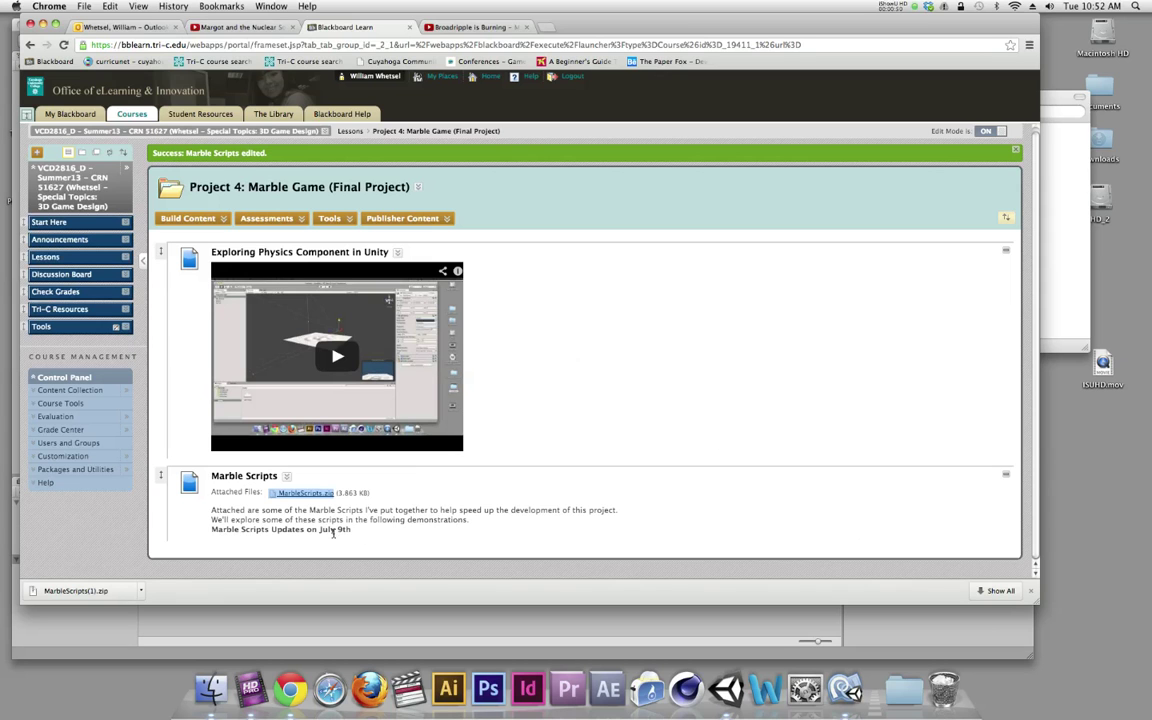
right_click(312, 497)
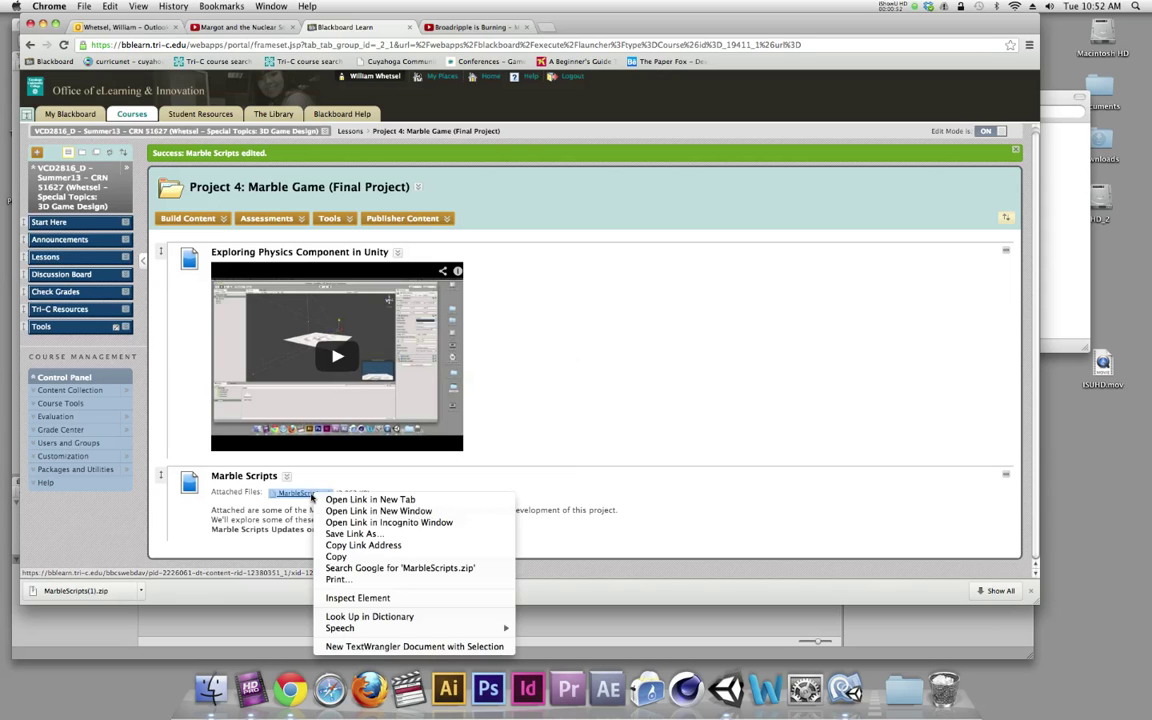
left_click(536, 489)
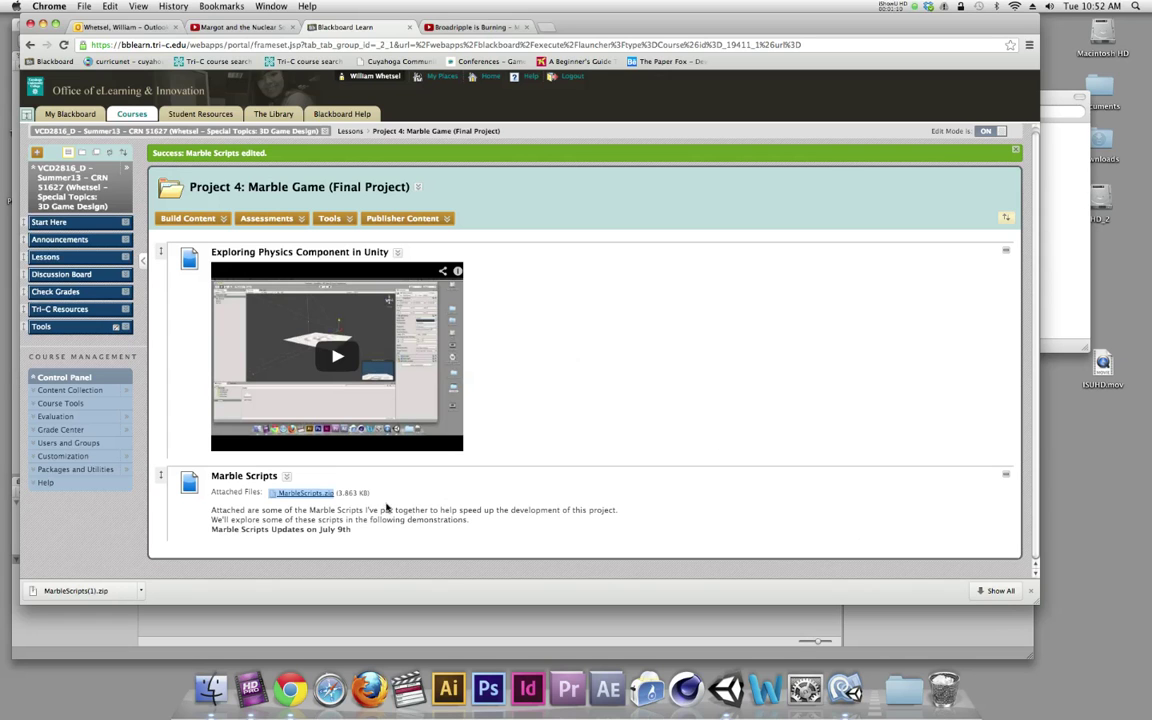
right_click(298, 495)
key("Escape")
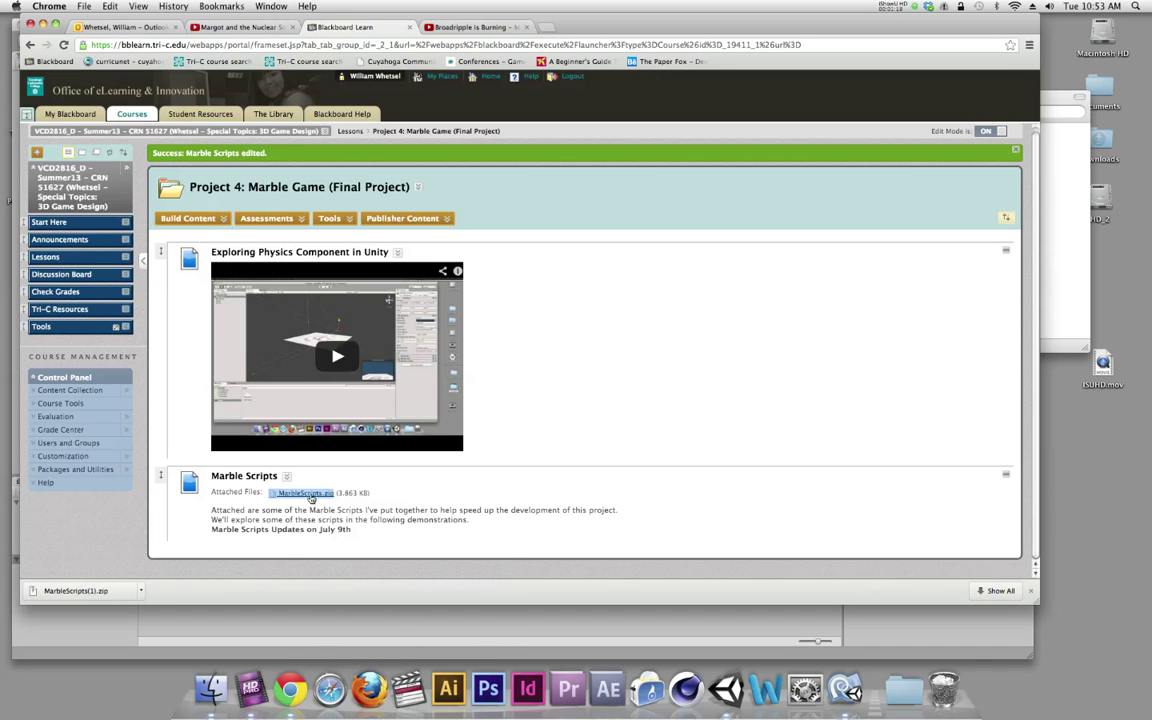
right_click(312, 492)
left_click(345, 533)
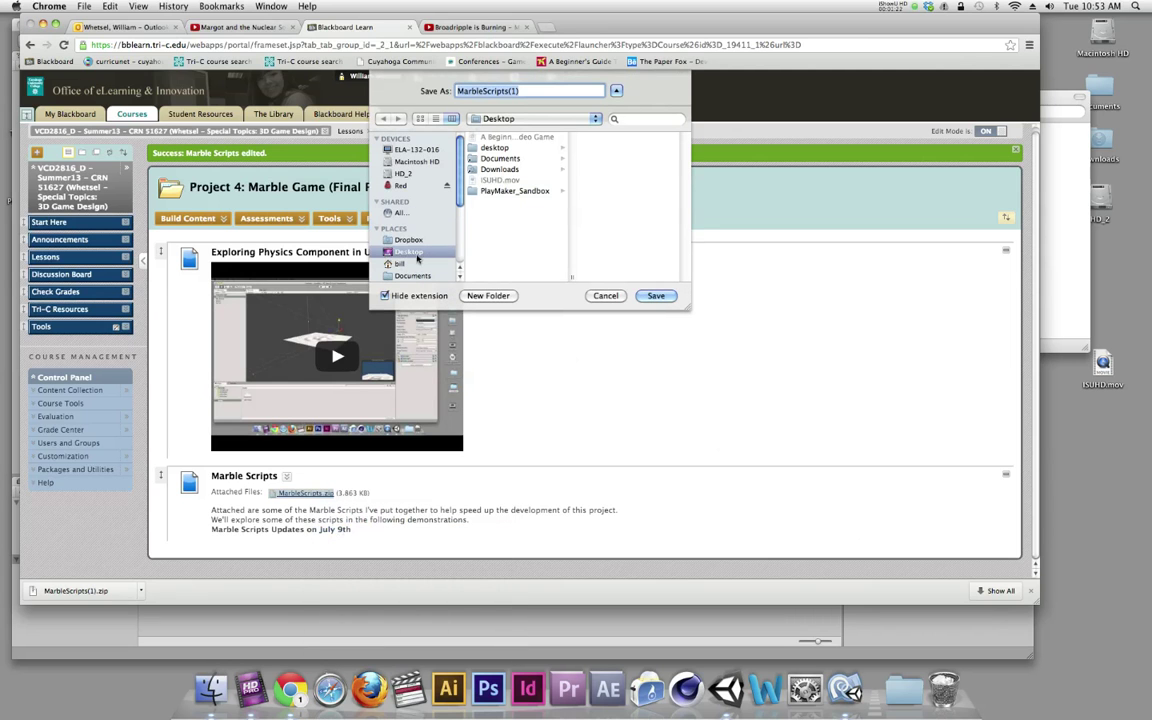
left_click(660, 296)
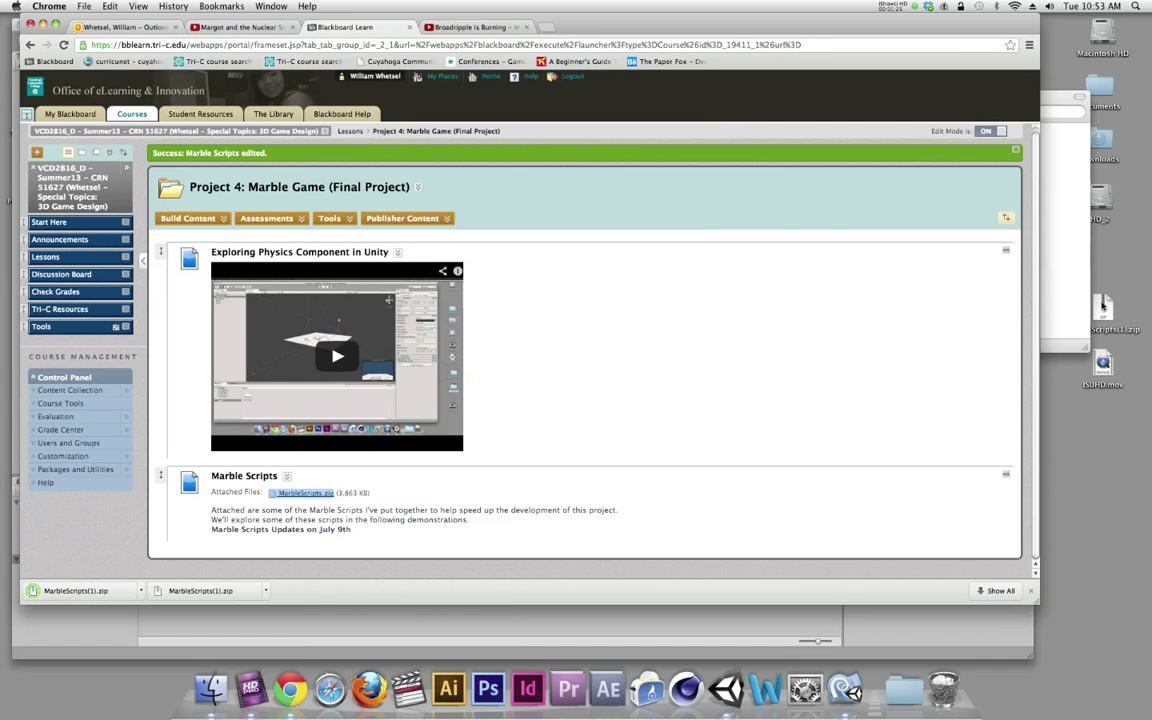
- Extract the downloaded MarbleScripts archive on the desktop, and import the extracted folder into the Assets of the Unity project
double_click(1101, 308)
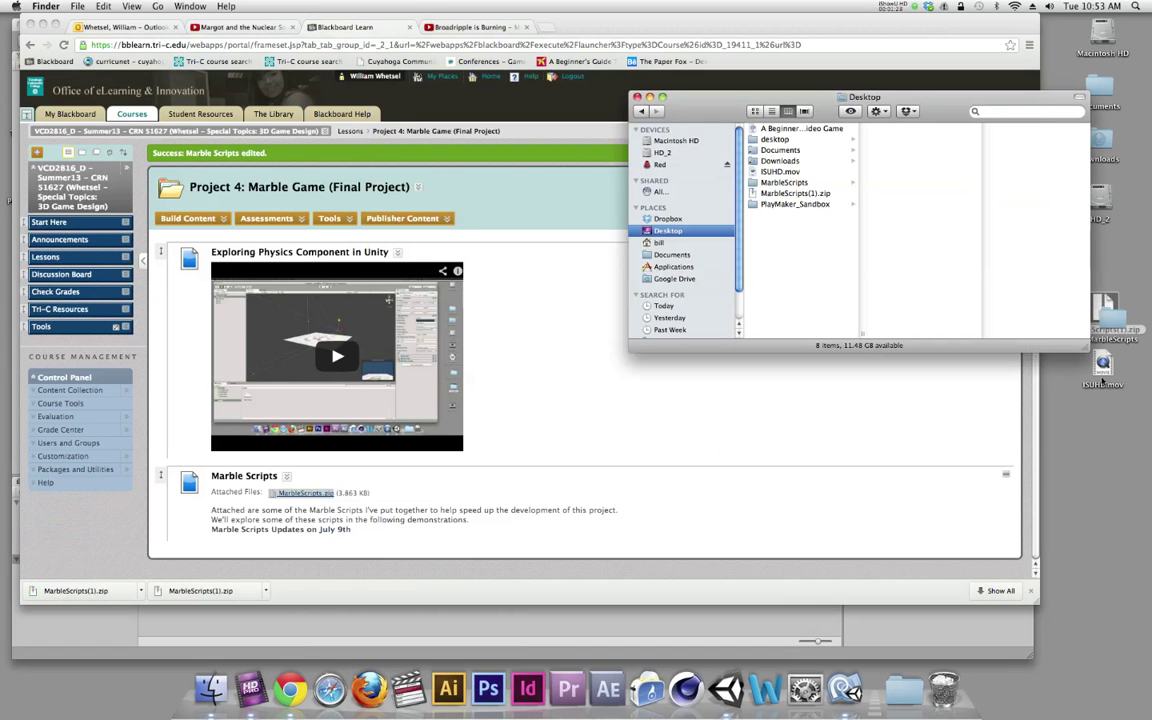
left_click(639, 97)
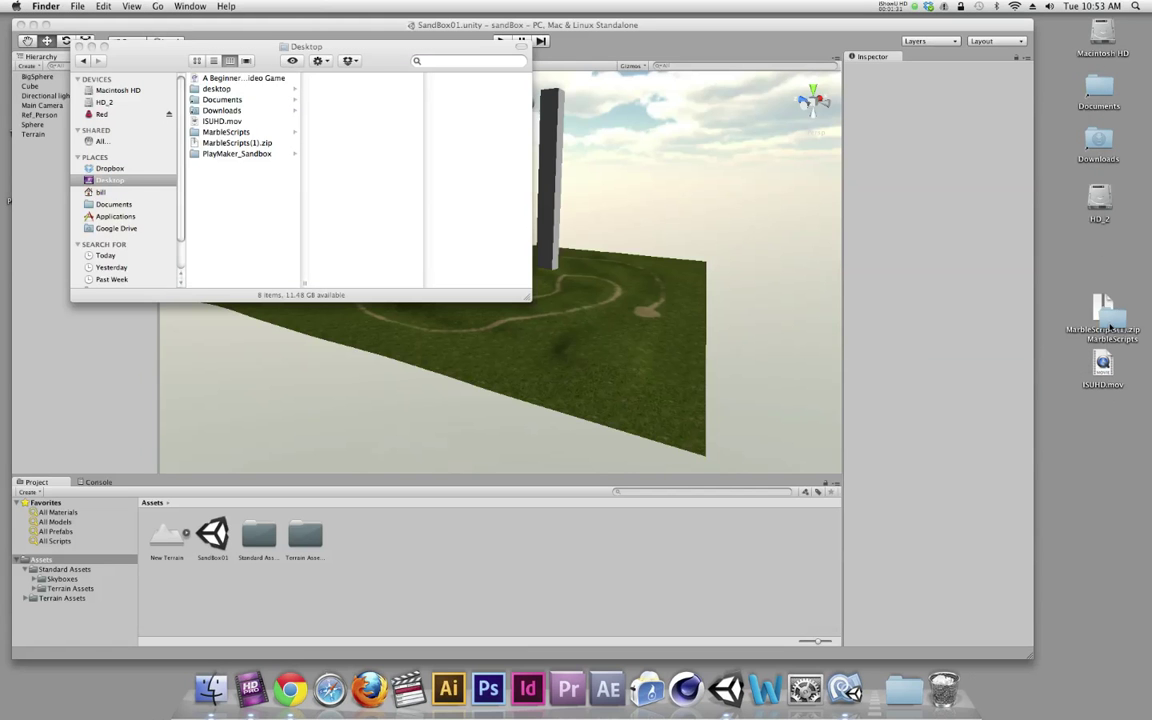
left_click(1111, 322)
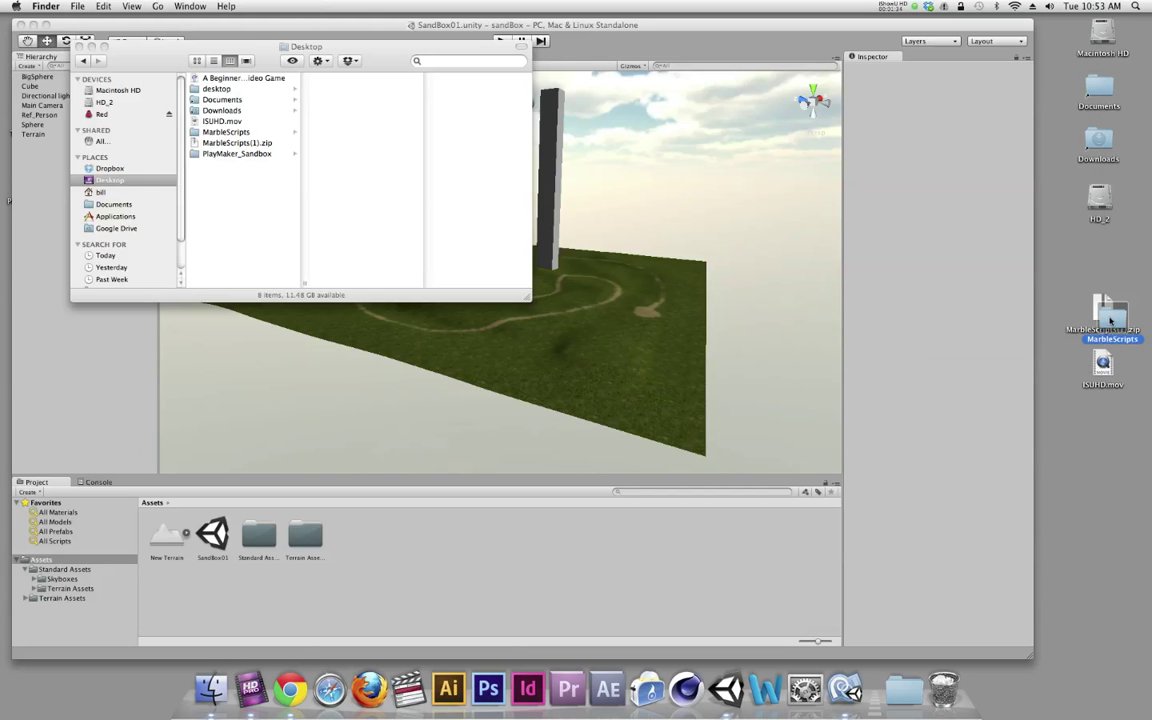
left_click(745, 622)
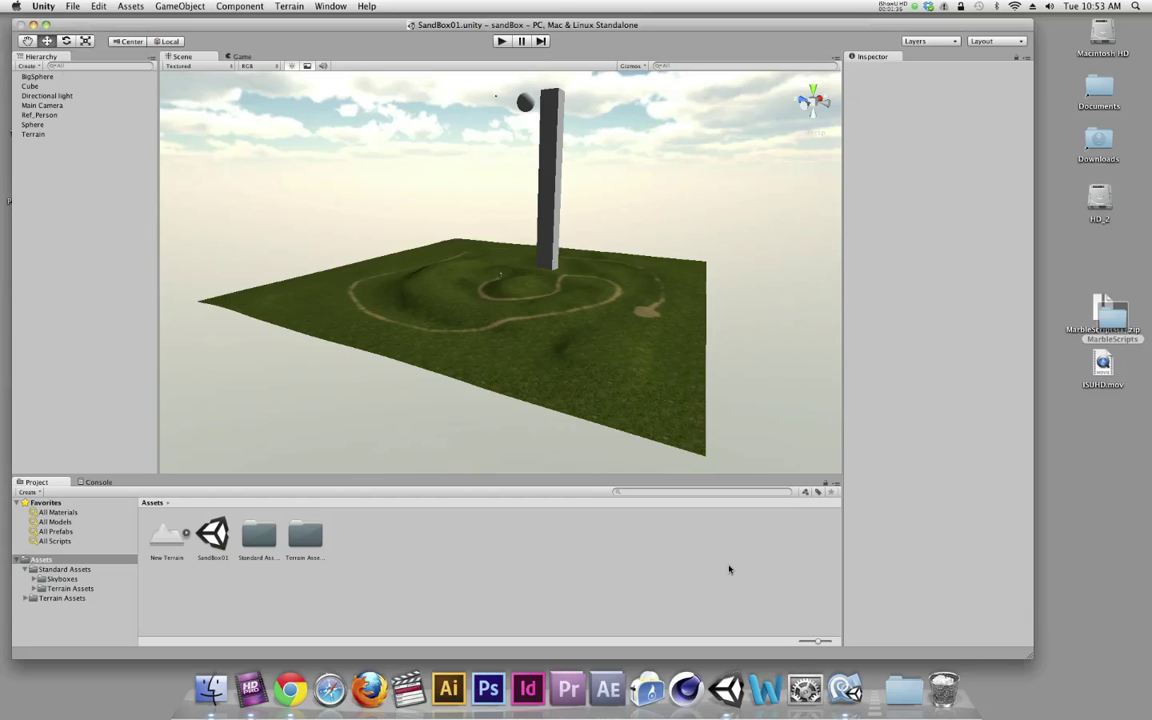
left_click(42, 559)
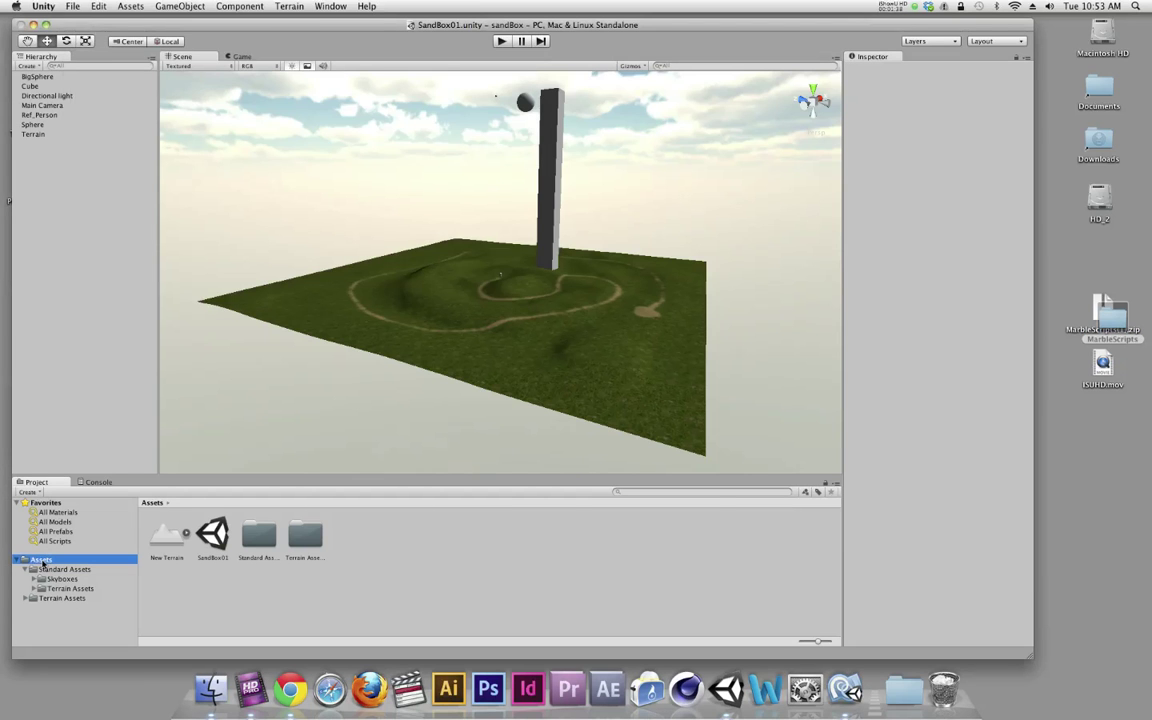
left_click_drag(1106, 314, 510, 587)
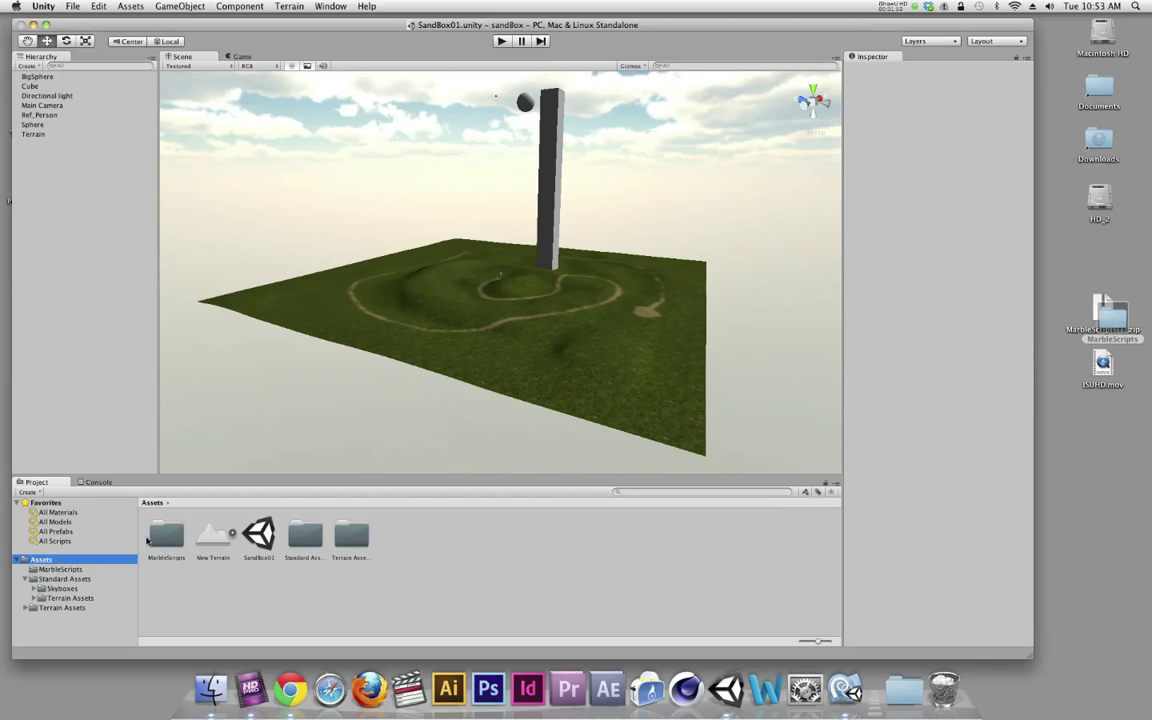
- Move the MarbleScripts archive and its extracted folder from the desktop to the Trash
left_click(1104, 308)
left_click_drag(1104, 308, 943, 688)
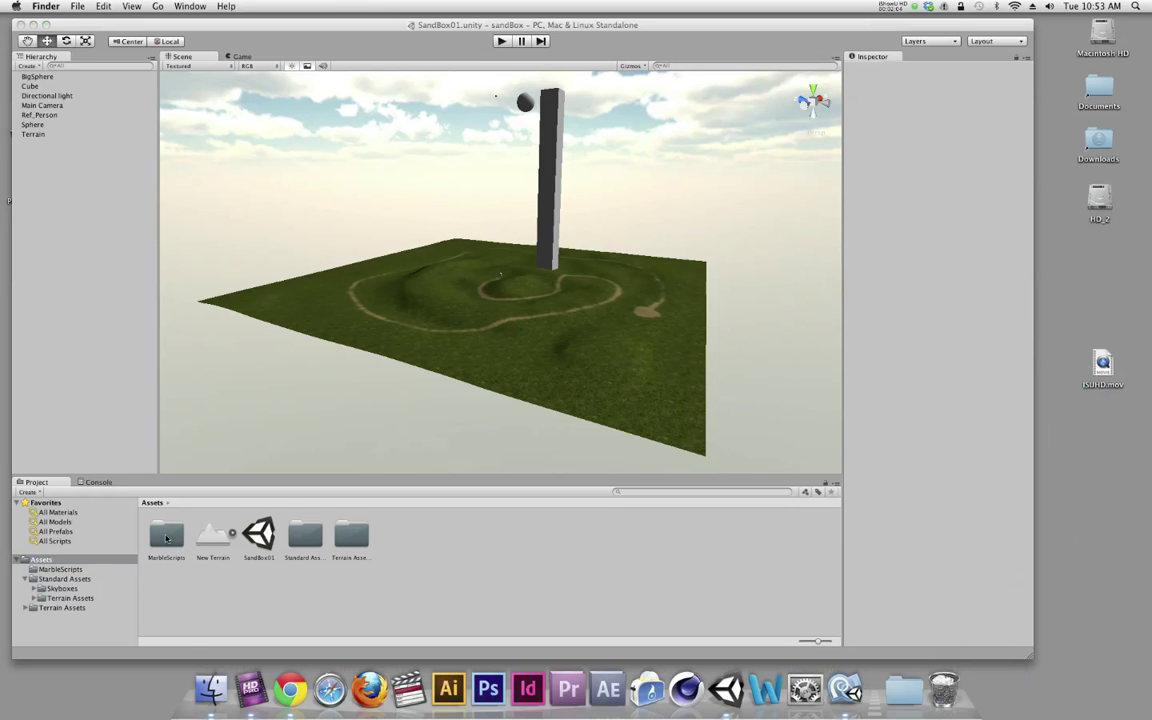
- View the contents of the imported MarbleScripts folder, and run the scene briefly in play mode
double_click(167, 538)
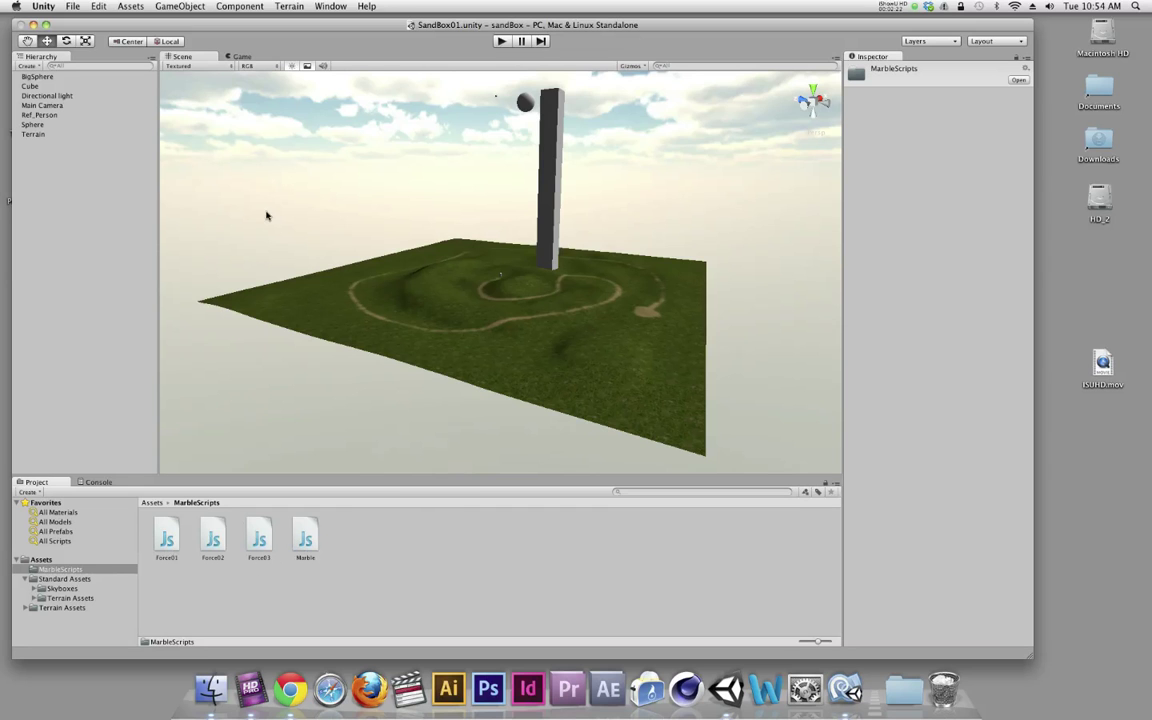
left_click(501, 41)
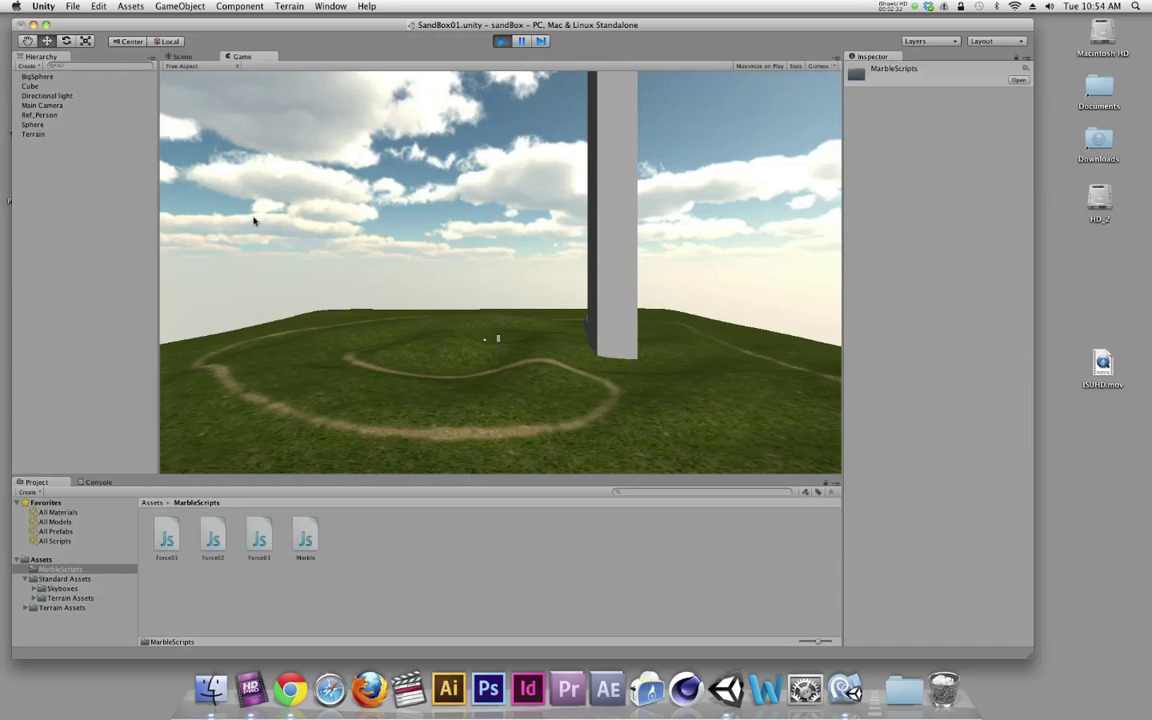
left_click(501, 42)
- Create a cube and raise it above the terrain to a Y position of about 63.3
left_click(180, 6)
mouse_move(220, 33)
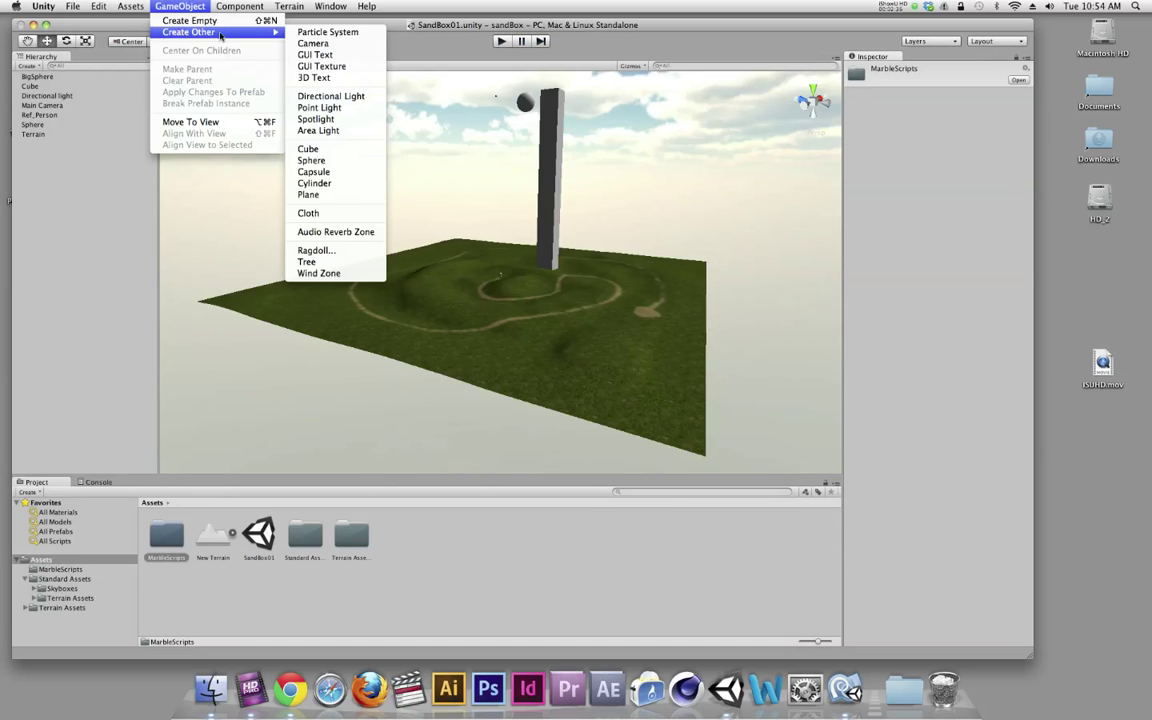
left_click(310, 149)
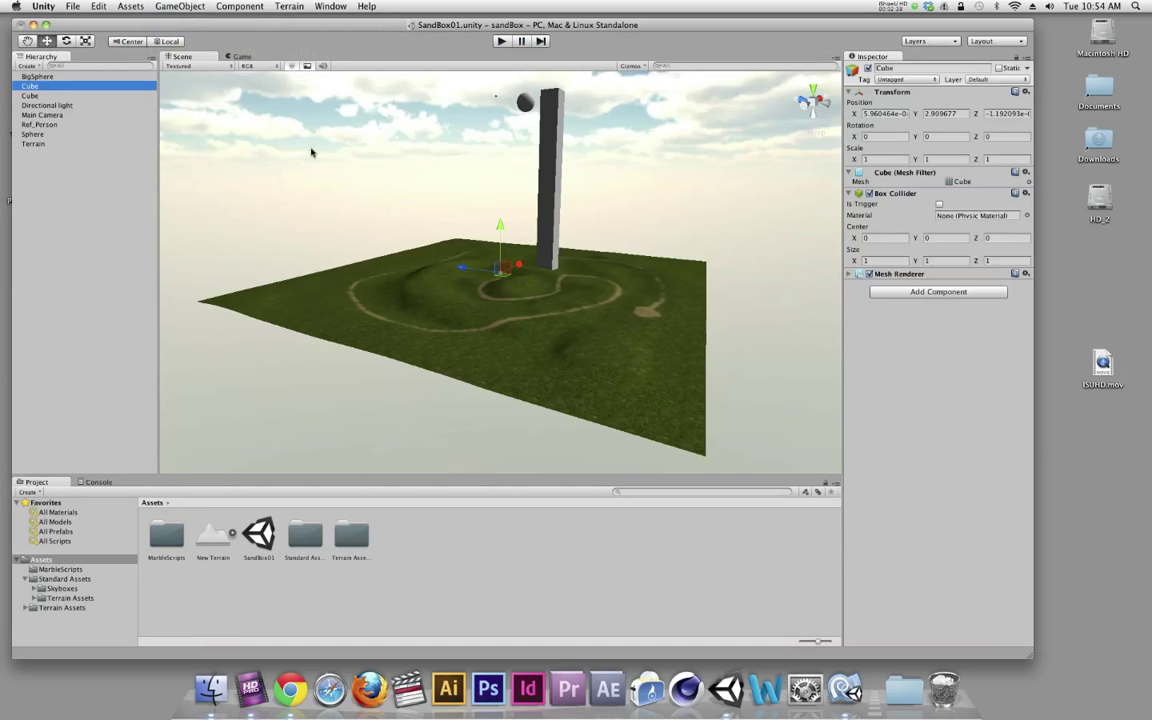
left_click_drag(495, 227, 493, 119)
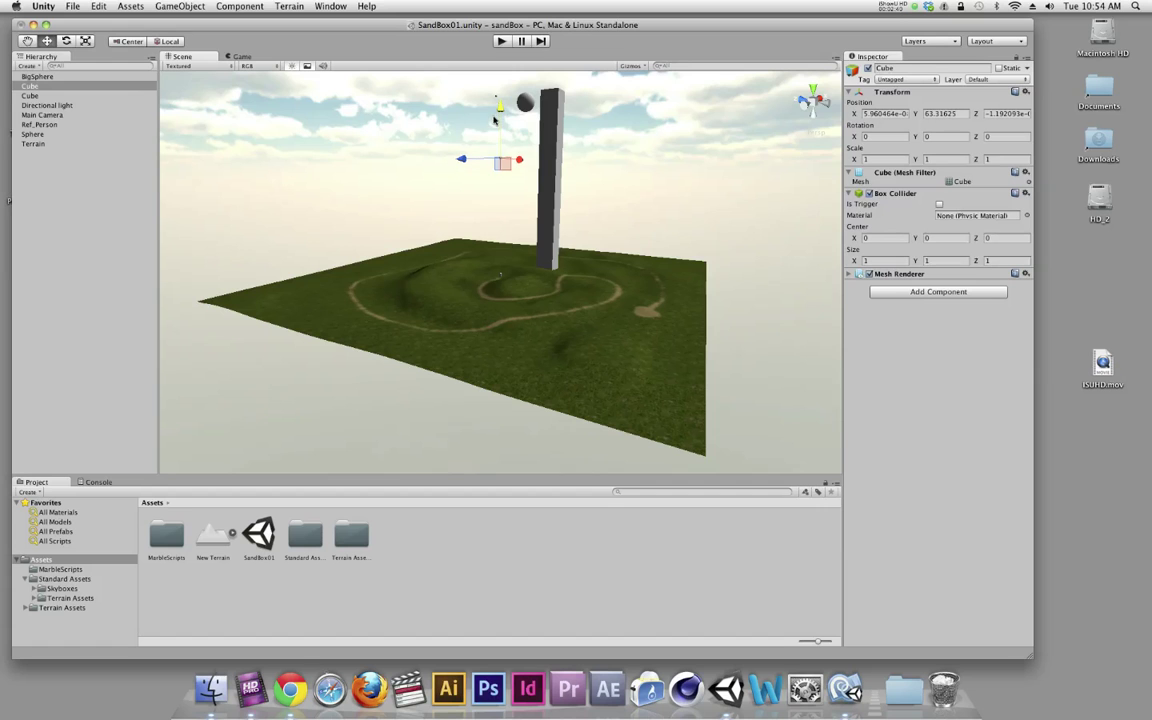
- Add a Rigidbody to the new cube and test its fall in play mode
left_click(238, 6)
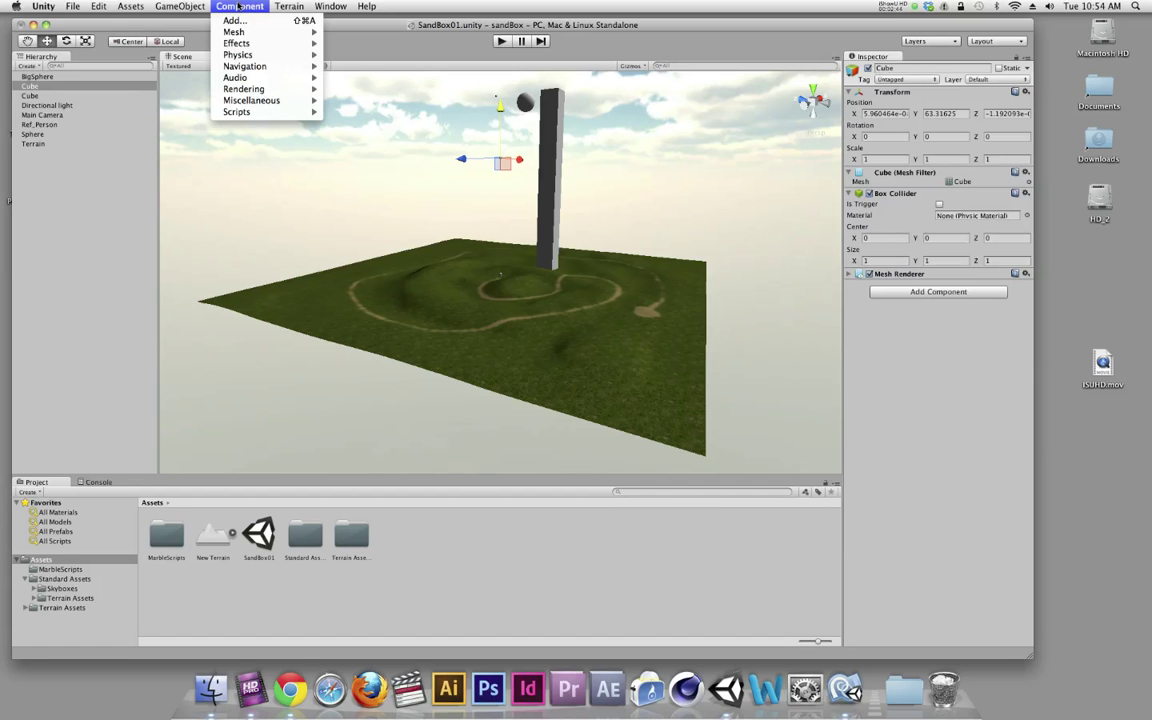
mouse_move(242, 59)
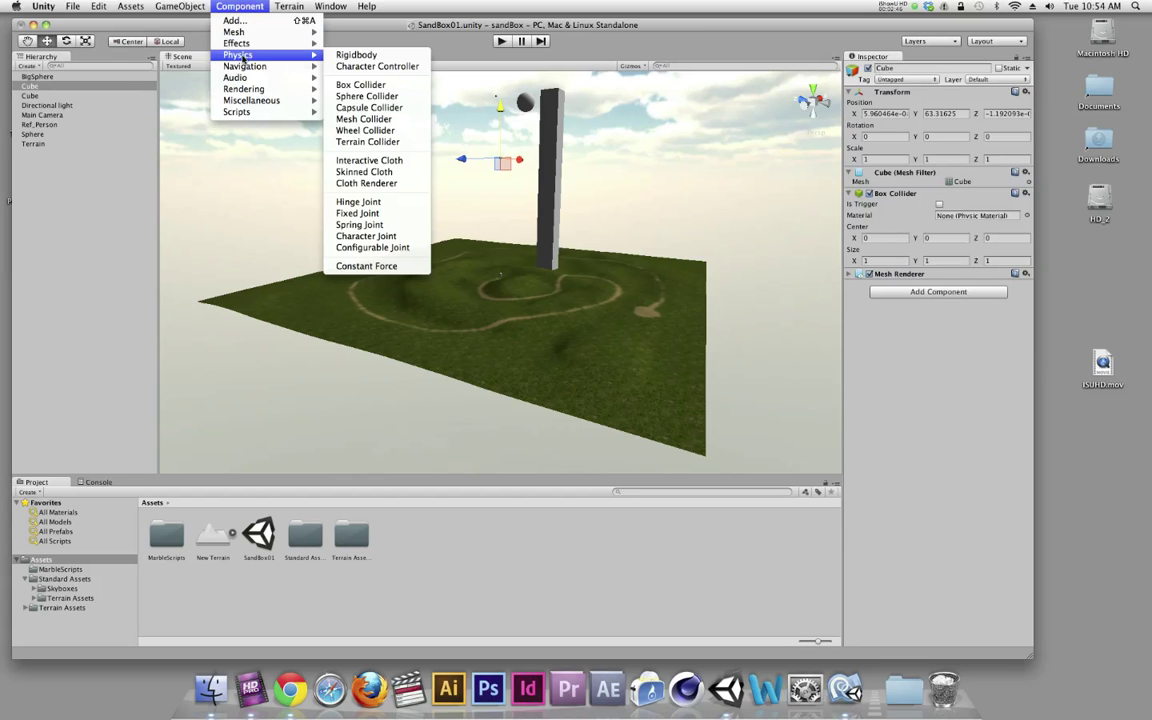
left_click(356, 55)
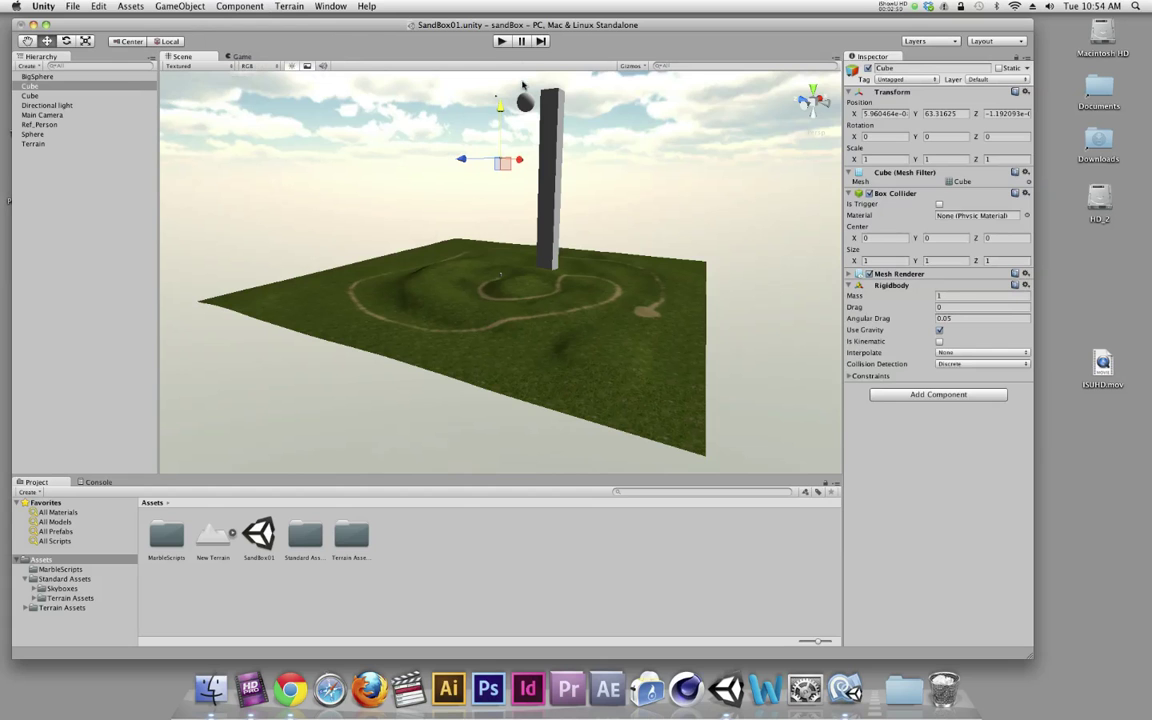
left_click(501, 41)
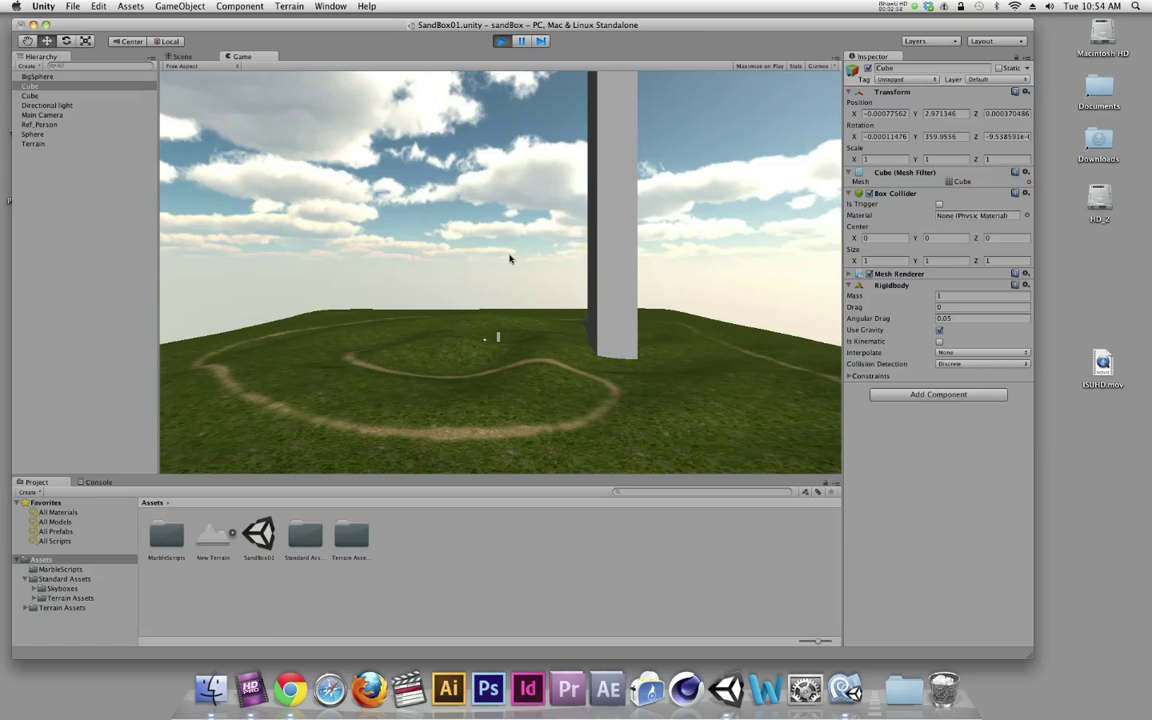
left_click(501, 41)
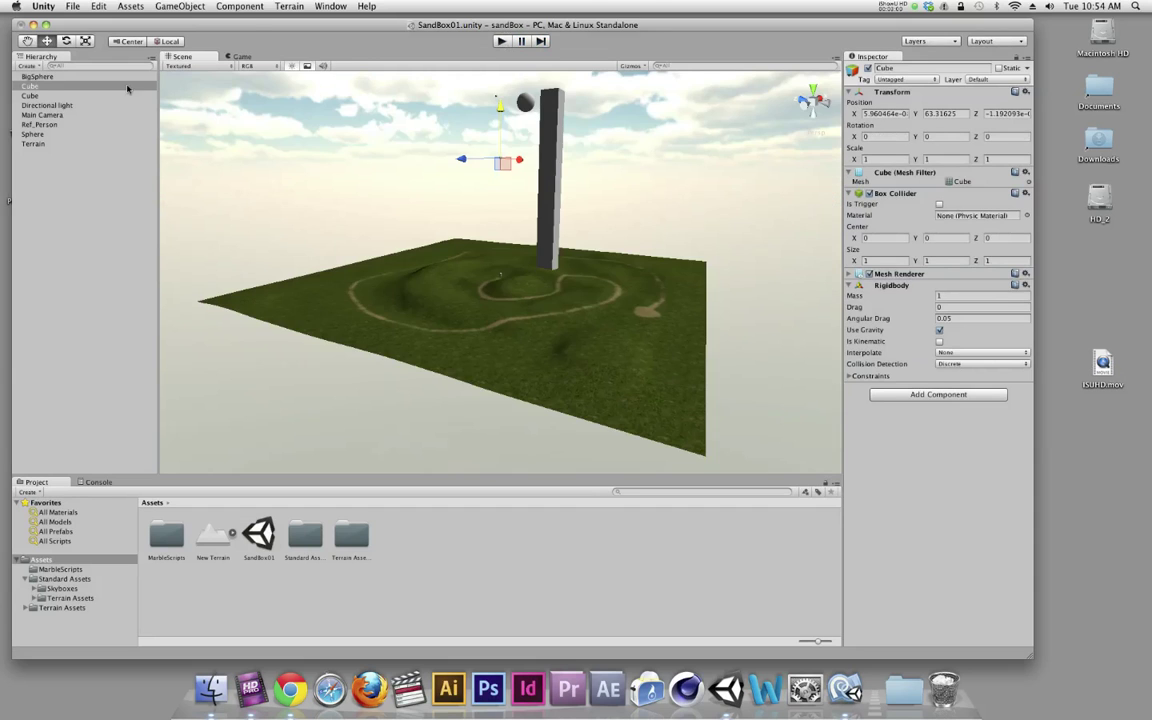
- Delete the cube that has the Rigidbody, and BigSphere, from the scene
left_click(24, 87)
key("super+BackSpace")
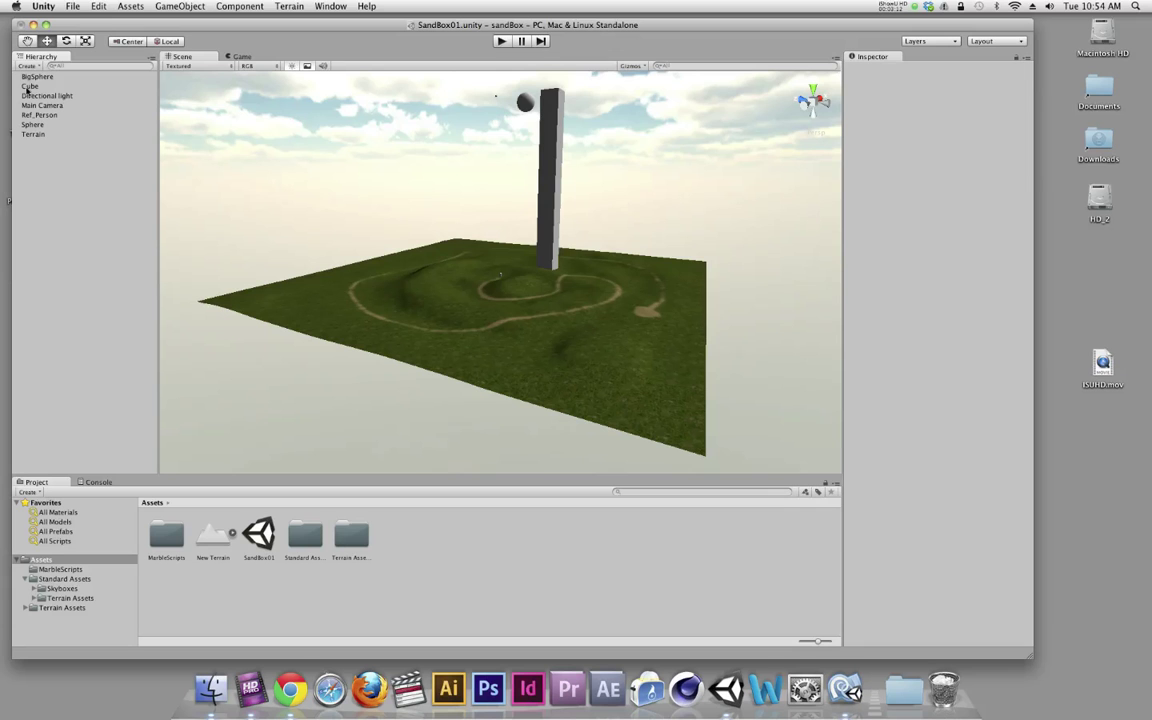
left_click(38, 77)
key("super+BackSpace")
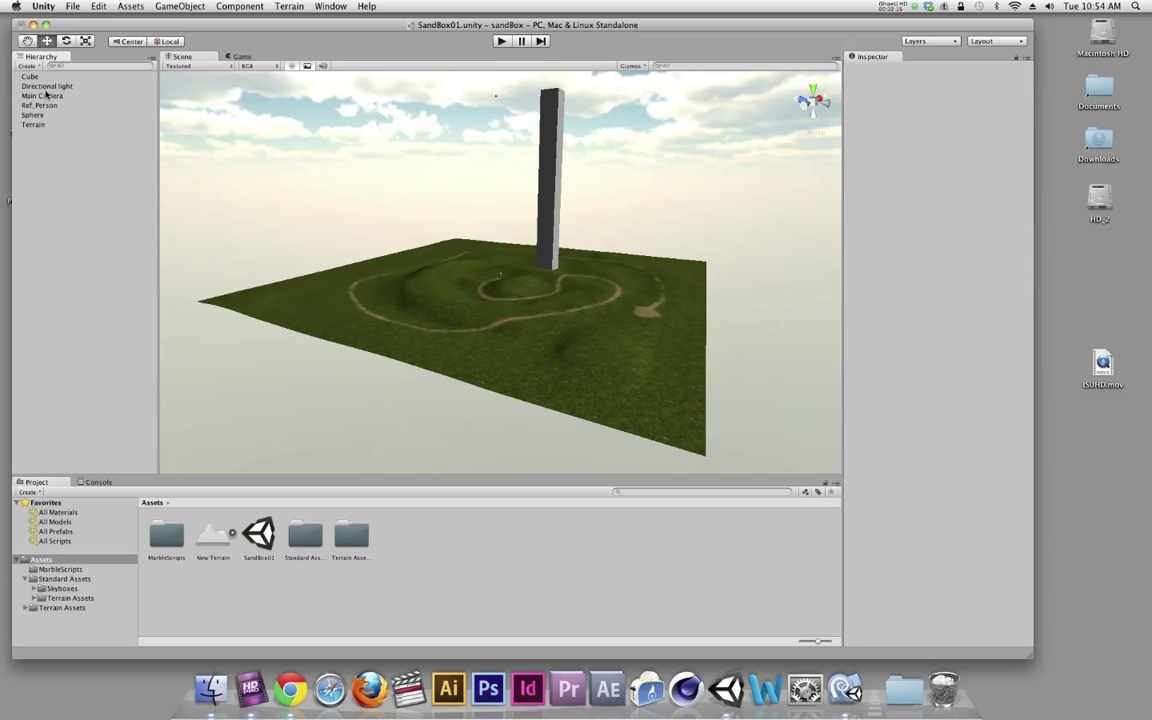
- Set the Sphere's scale to 2 on the X, Y and Z axes
left_click(38, 114)
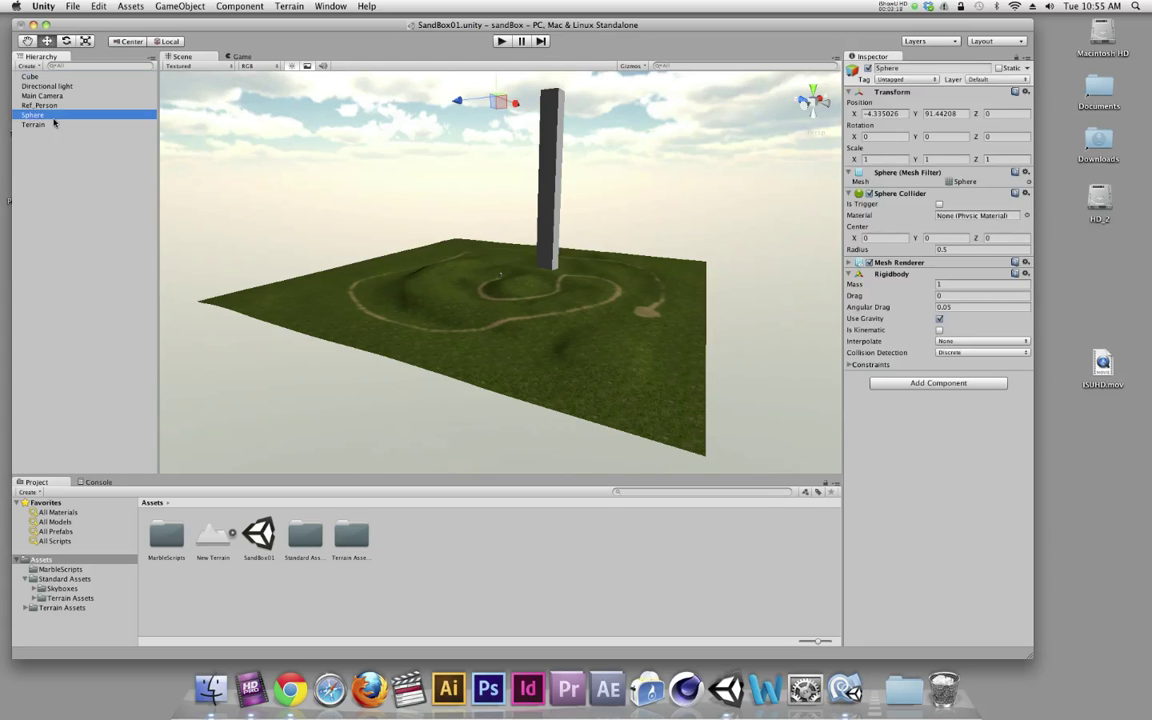
left_click(866, 159)
type("21")
key("Tab")
type("2")
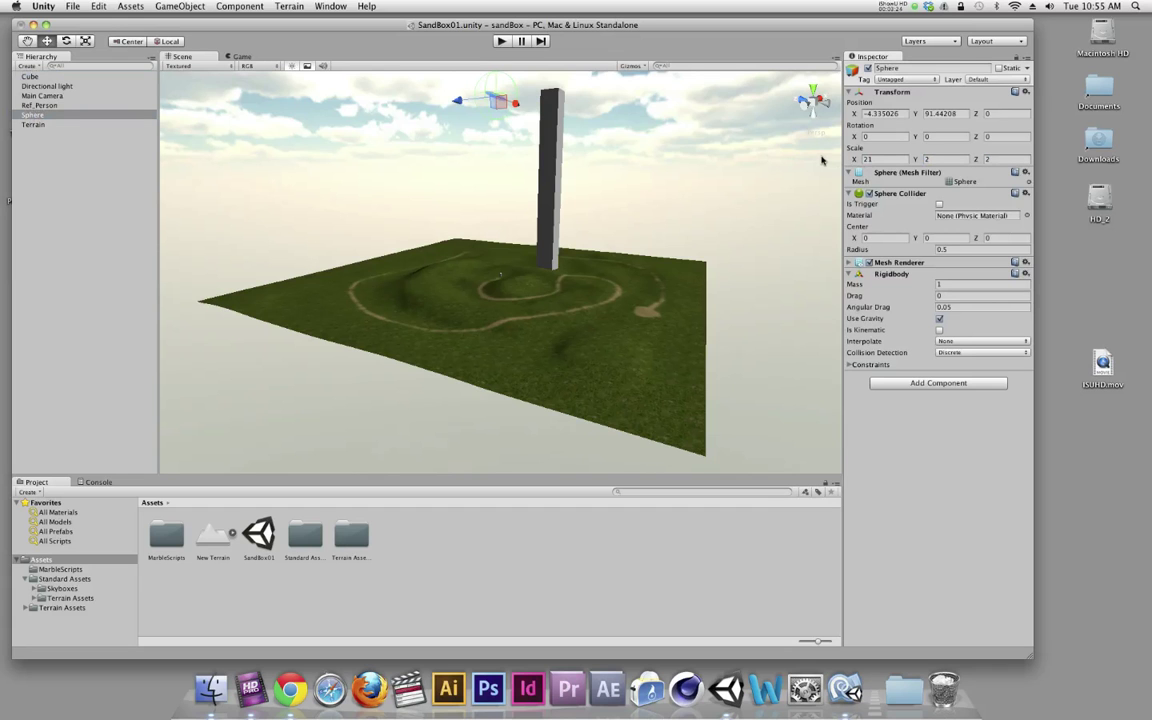
key("shift+Tab")
type("2")
- Move the Main Camera closer to the scene, to a Z position of about -72.4, and test the view in play mode
left_click(45, 95)
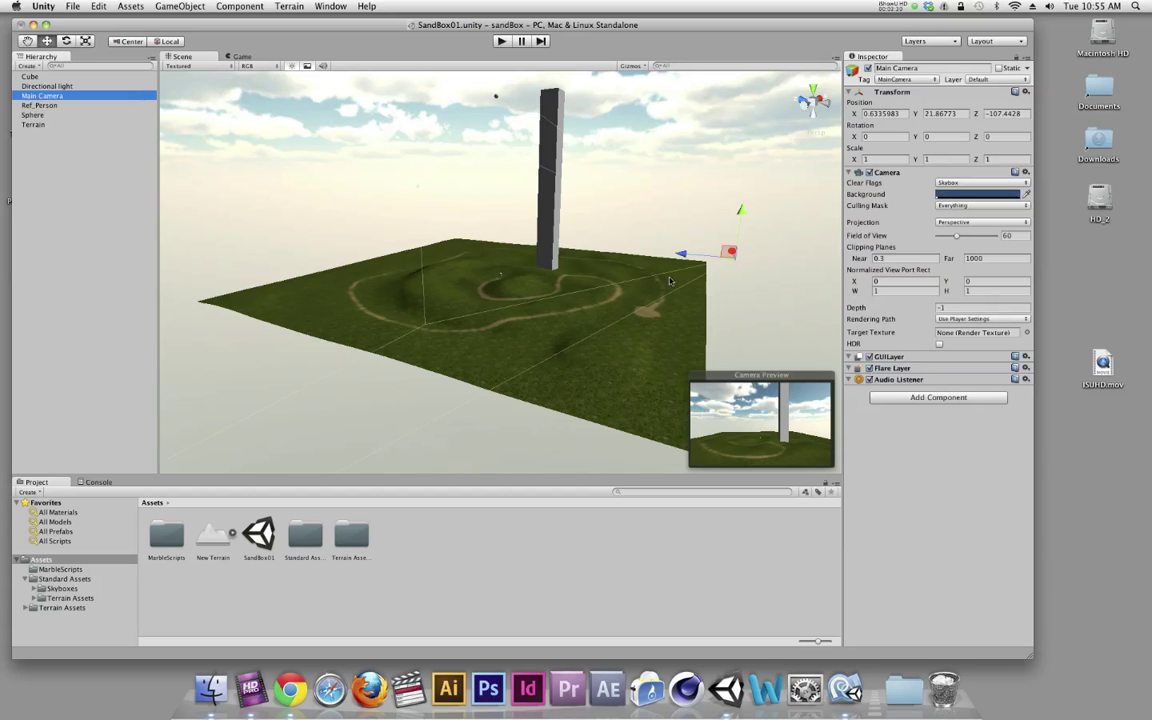
left_click_drag(680, 253, 584, 259)
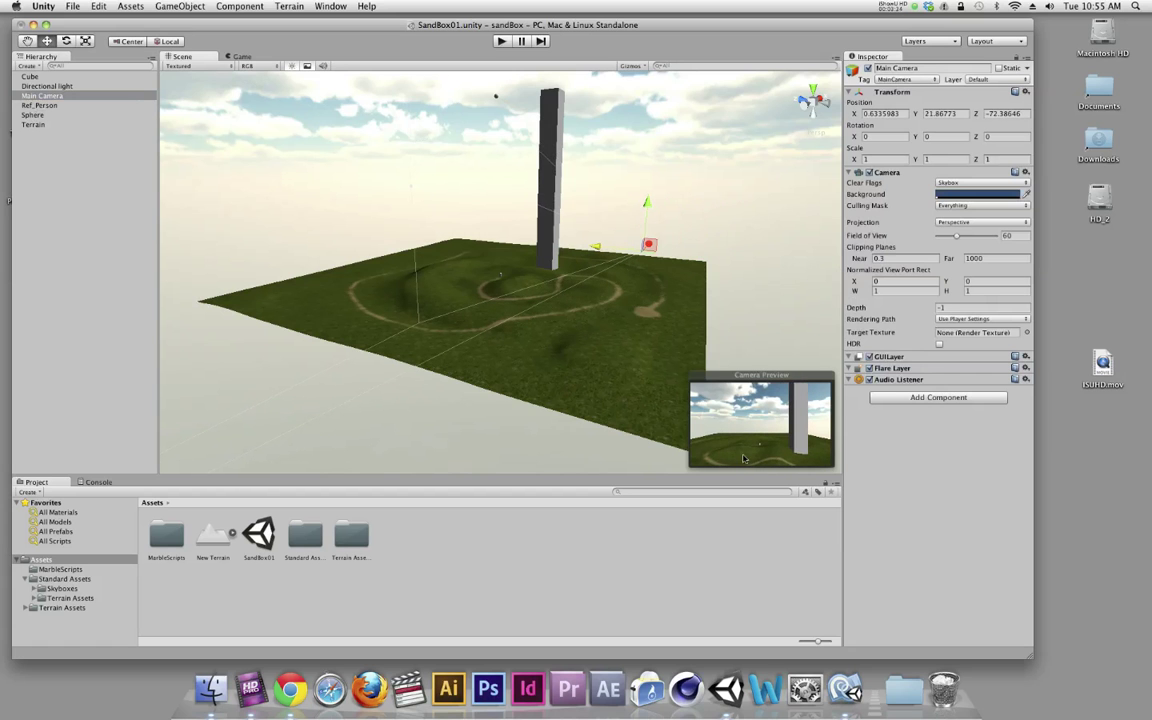
left_click(502, 41)
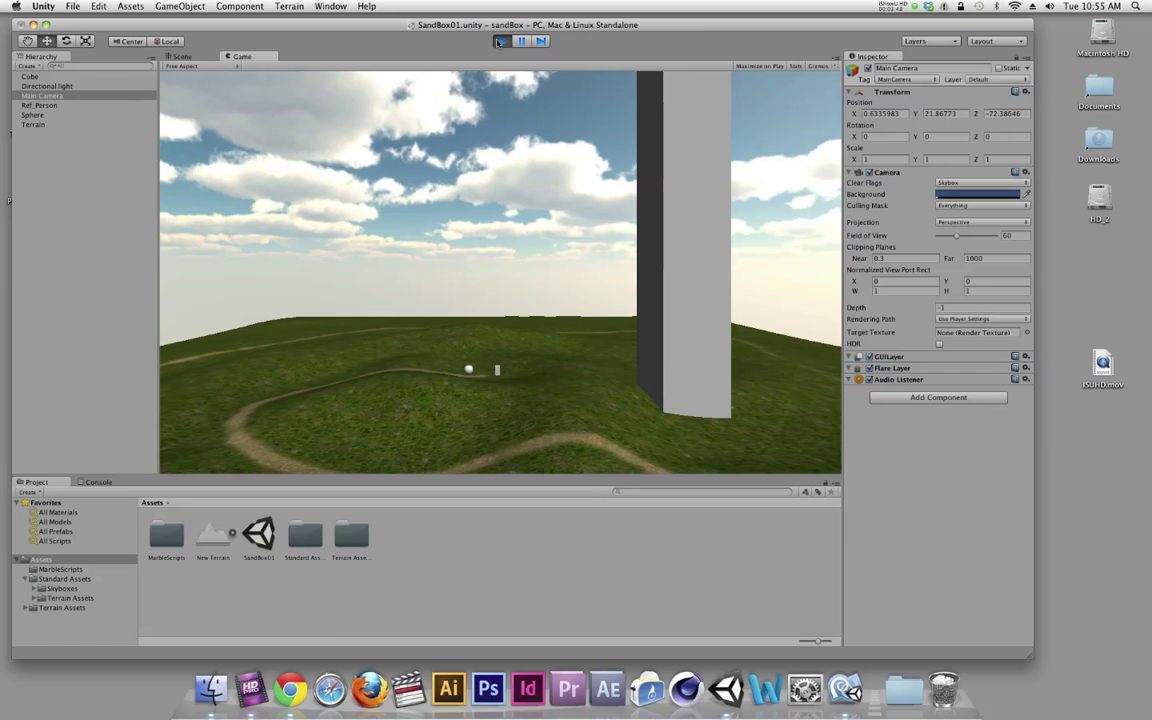
key("super+p")
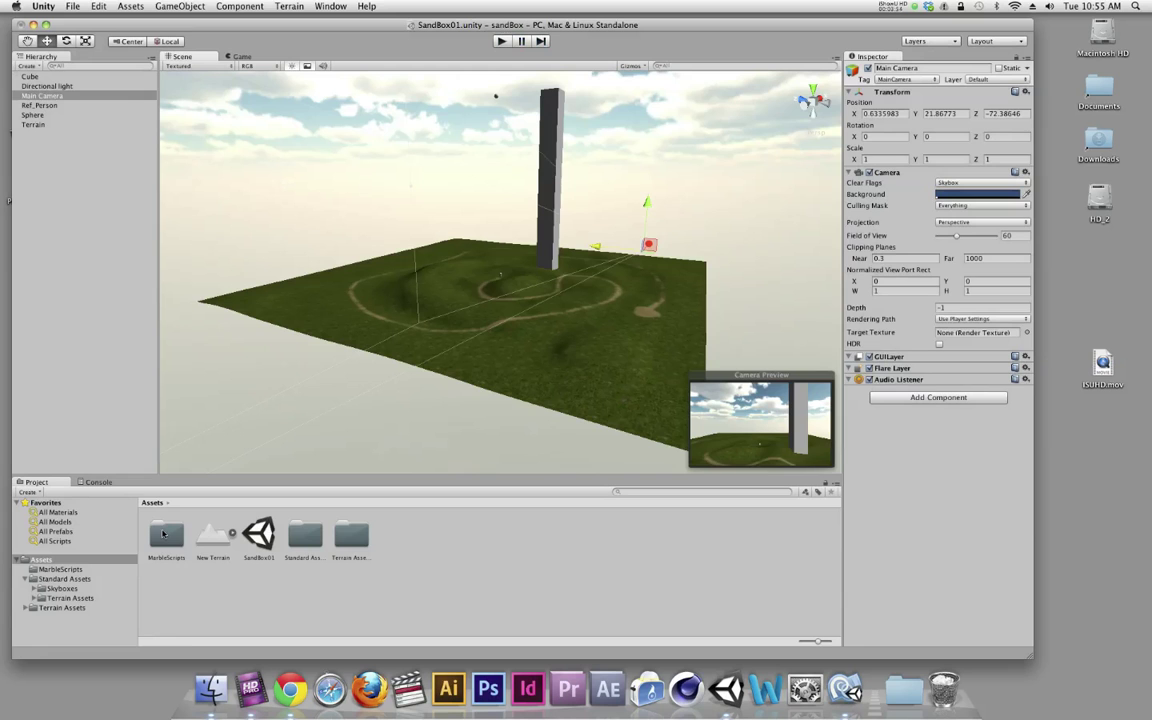
- Attach the Force01 script from the MarbleScripts folder to the Sphere
double_click(165, 534)
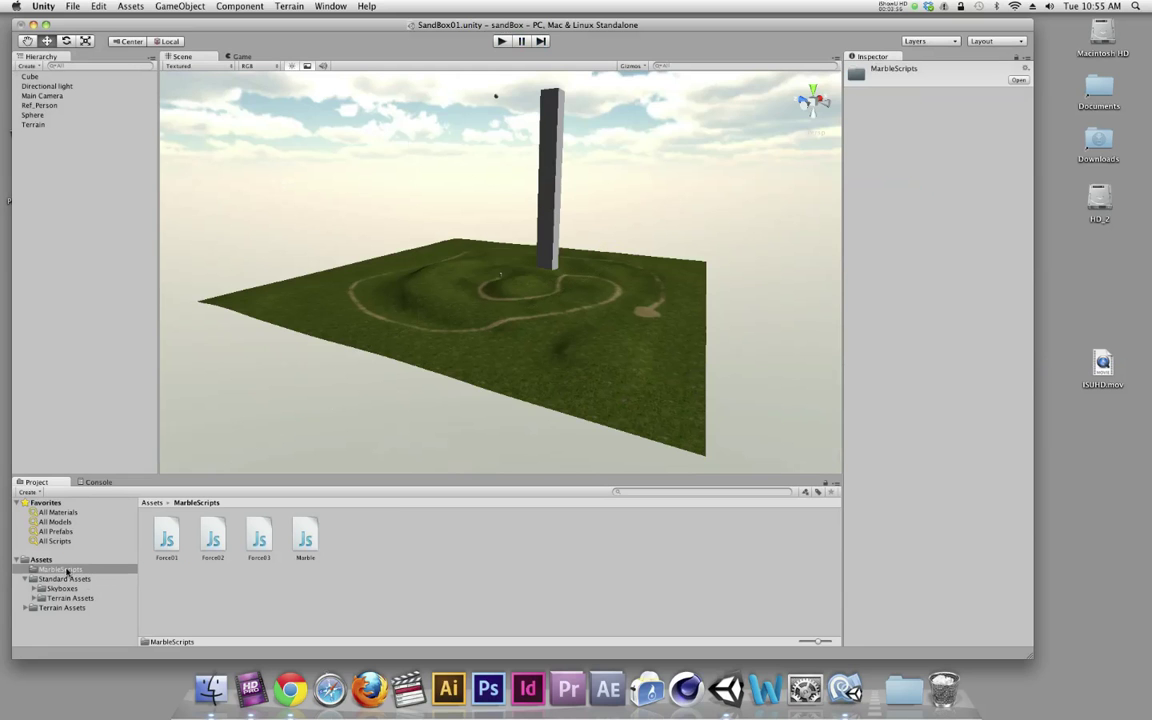
left_click(165, 532)
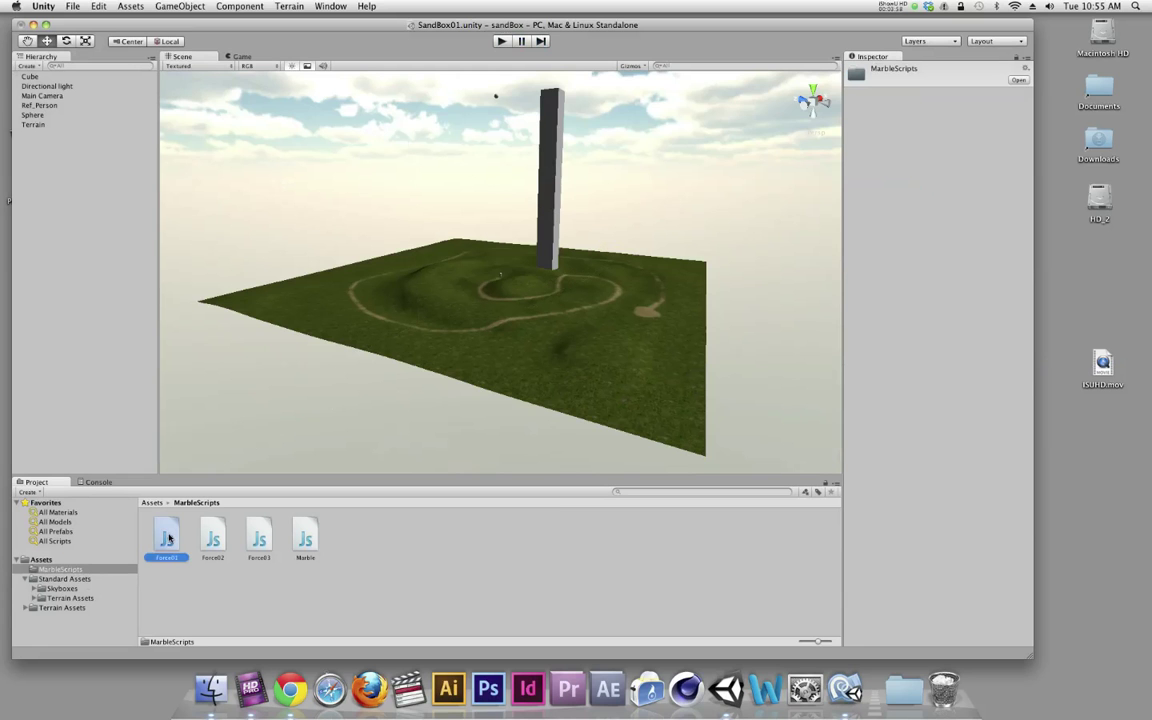
left_click_drag(165, 527, 39, 111)
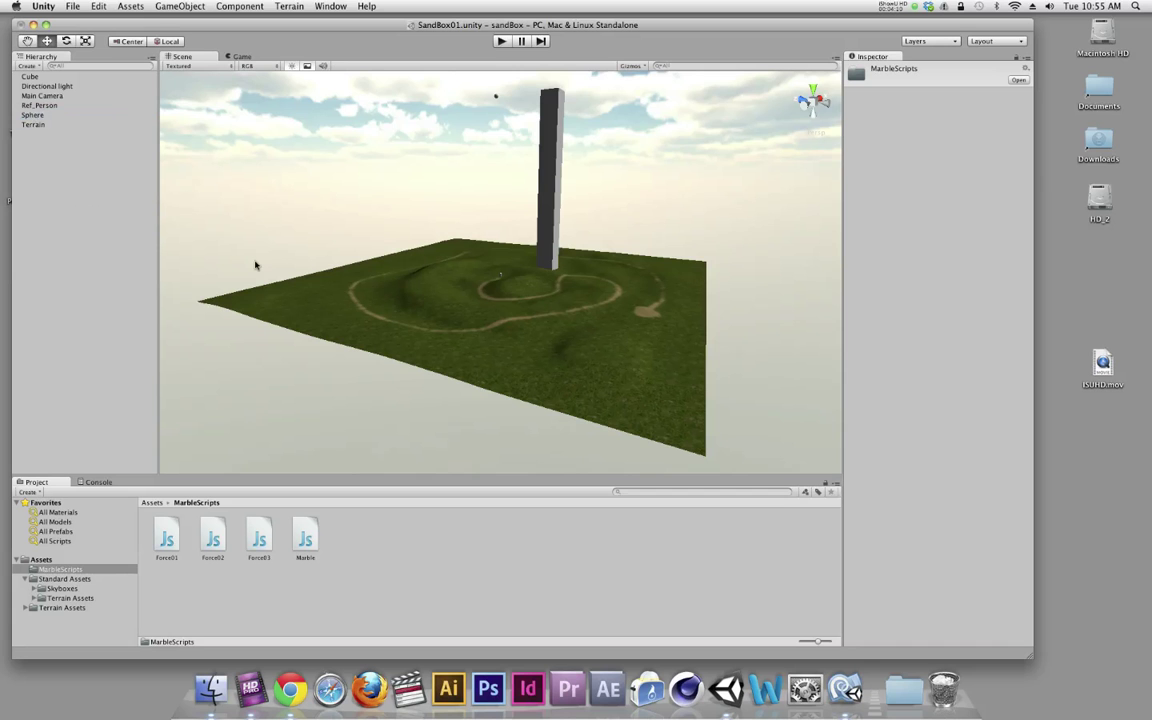
- Run the scene to test pushing the Sphere right and left, and restart play mode for another try
left_click(501, 41)
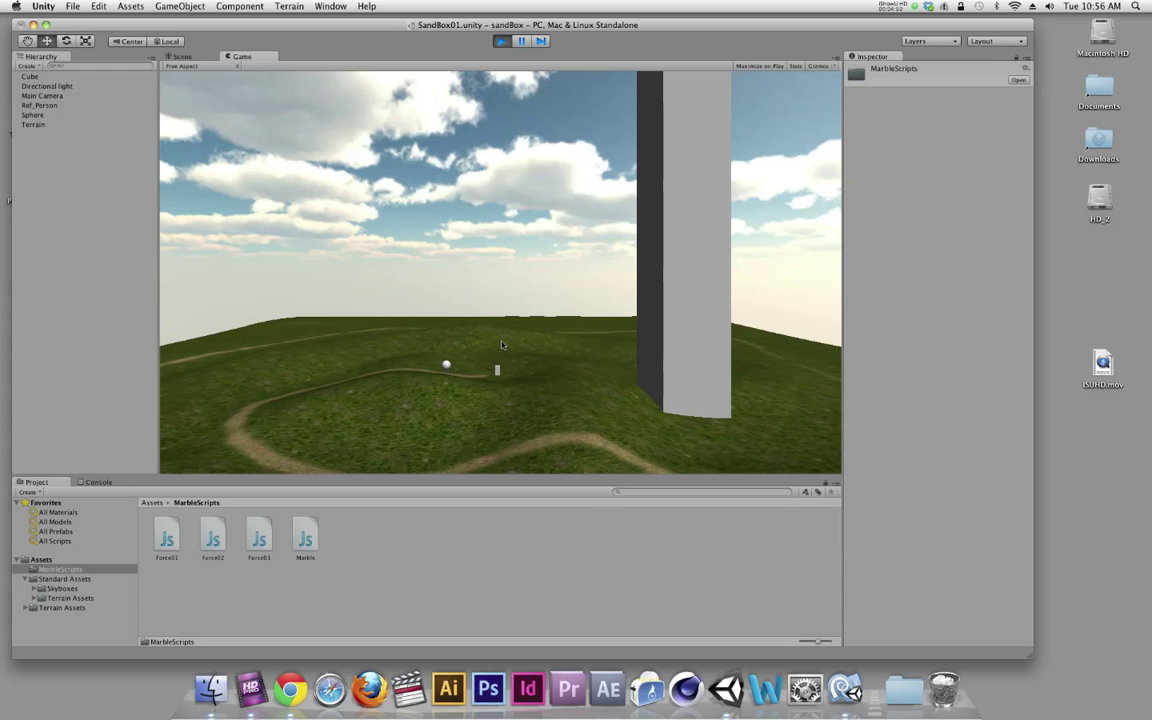
key("Right")
key("Left")
key("Right")
key("super+p")
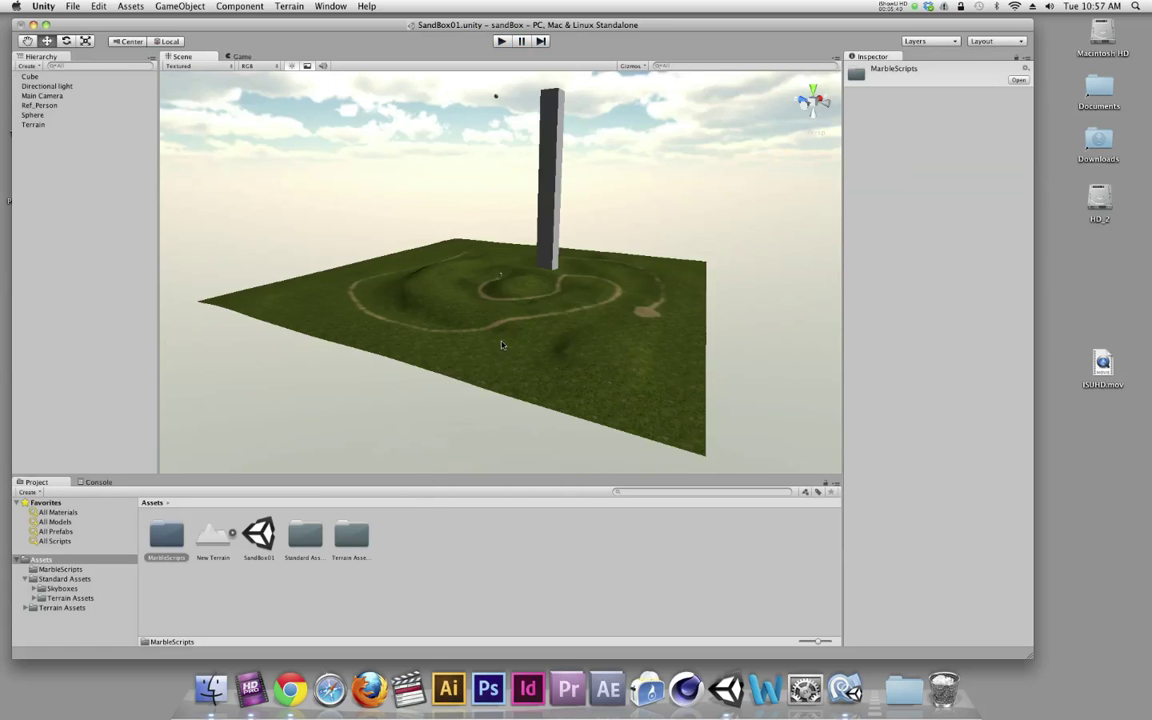
key("super+p")
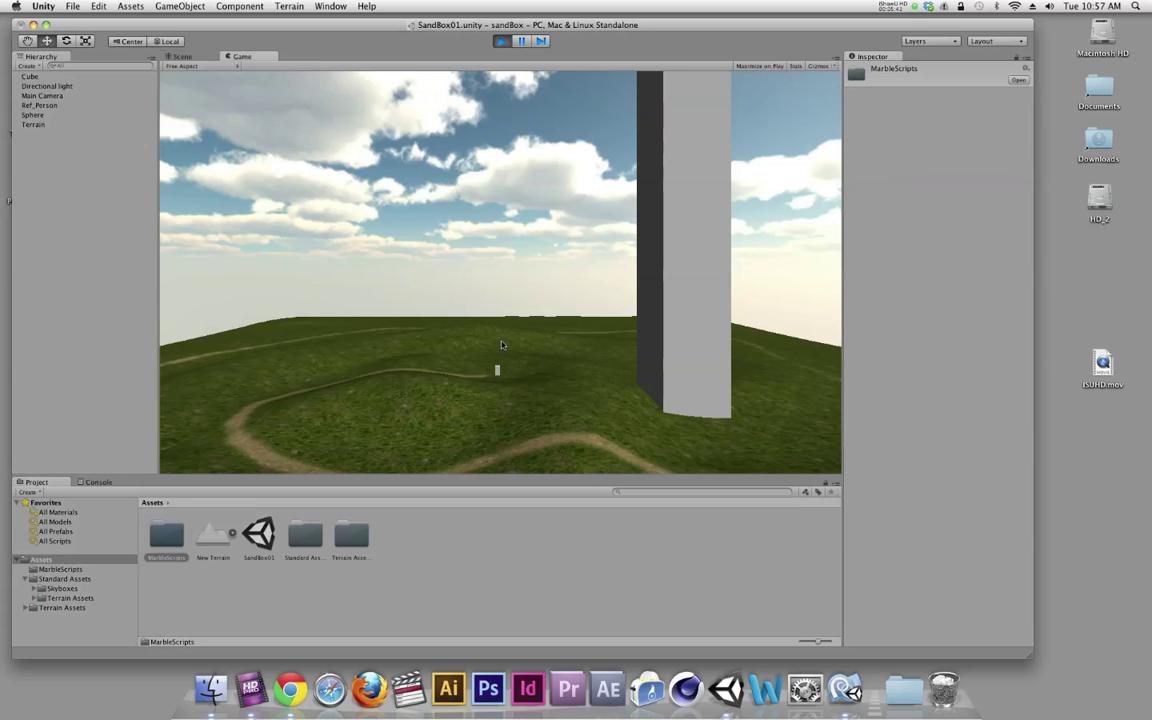